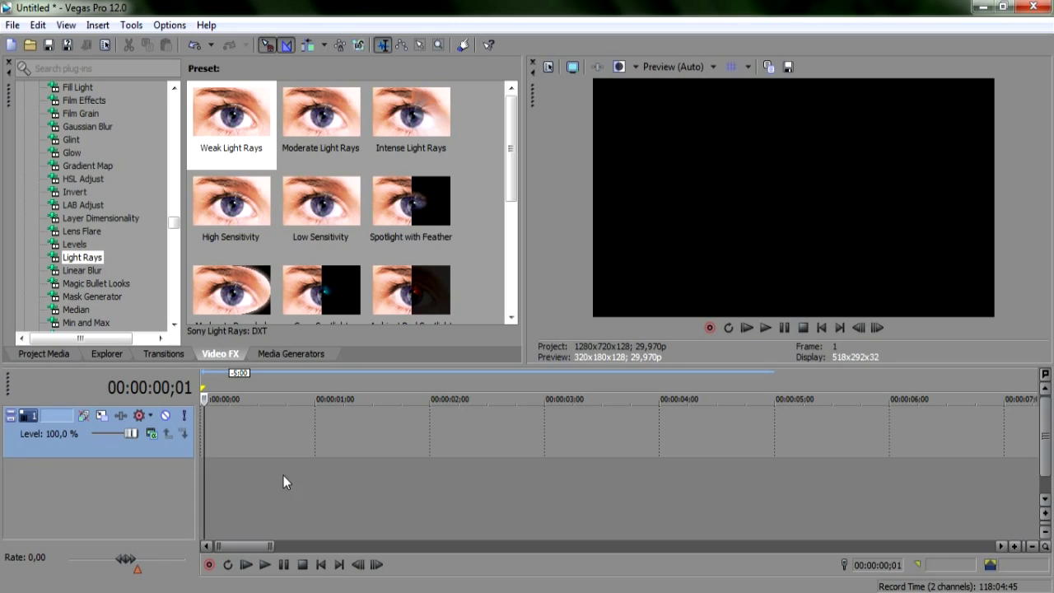
Add a default Titles & Text media event at the start of the video track
left_click(202, 473)
scroll(274, 451, "down", 8)
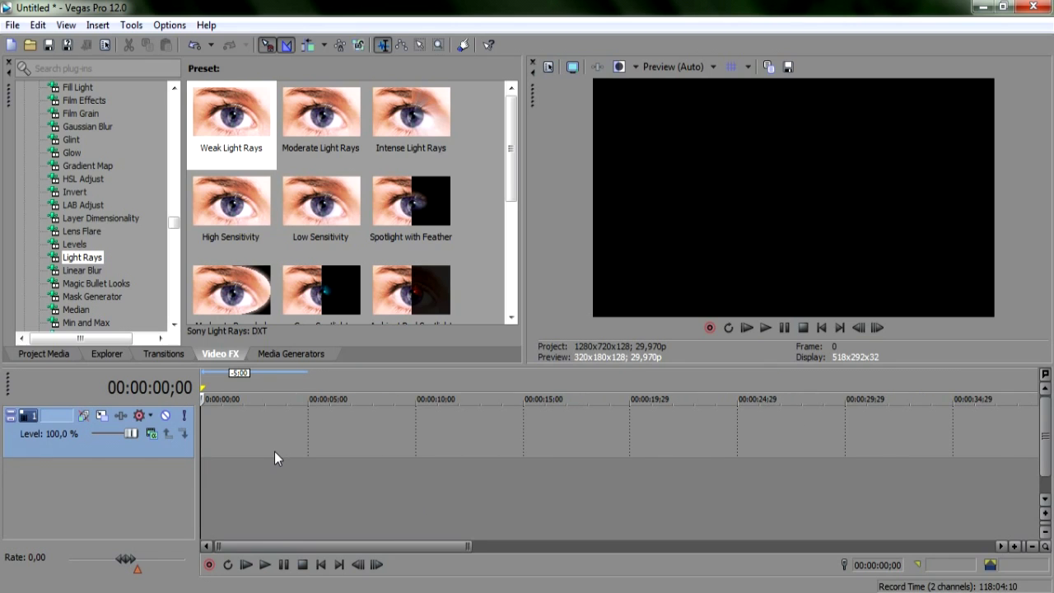
scroll(274, 451, "down", 1)
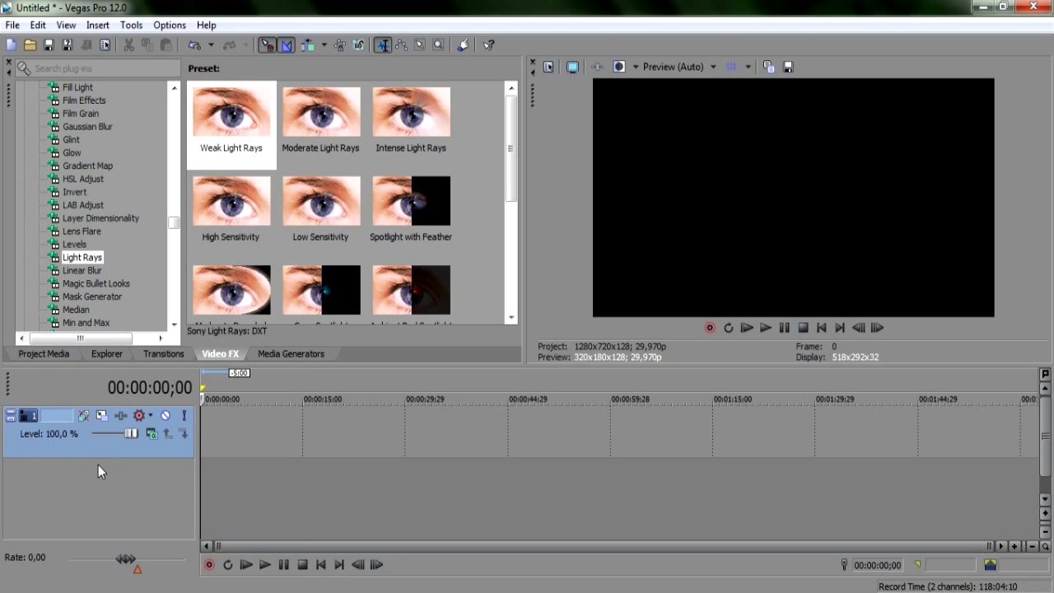
left_click(288, 358)
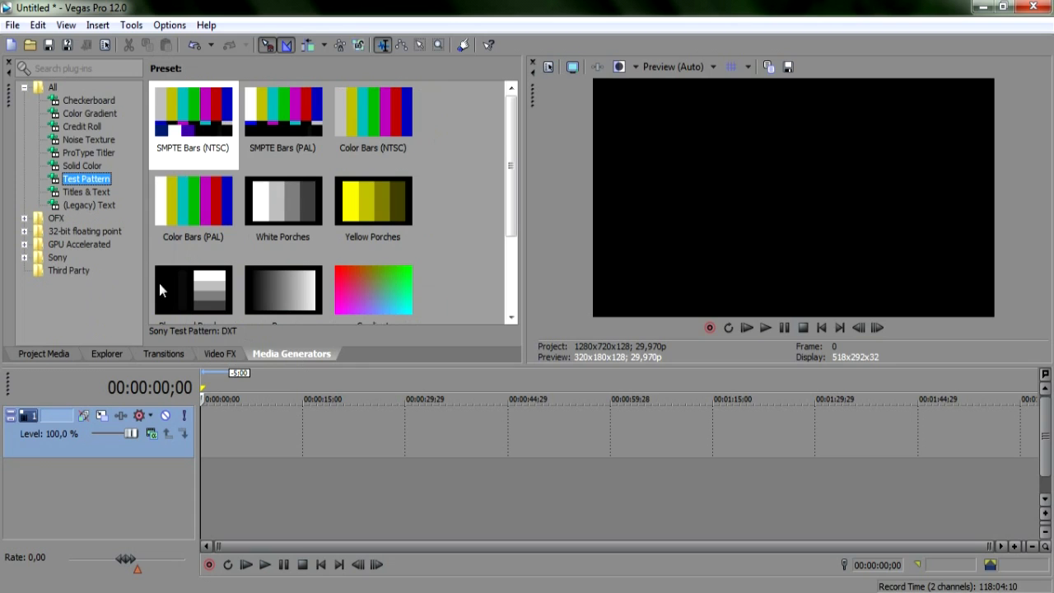
left_click(93, 192)
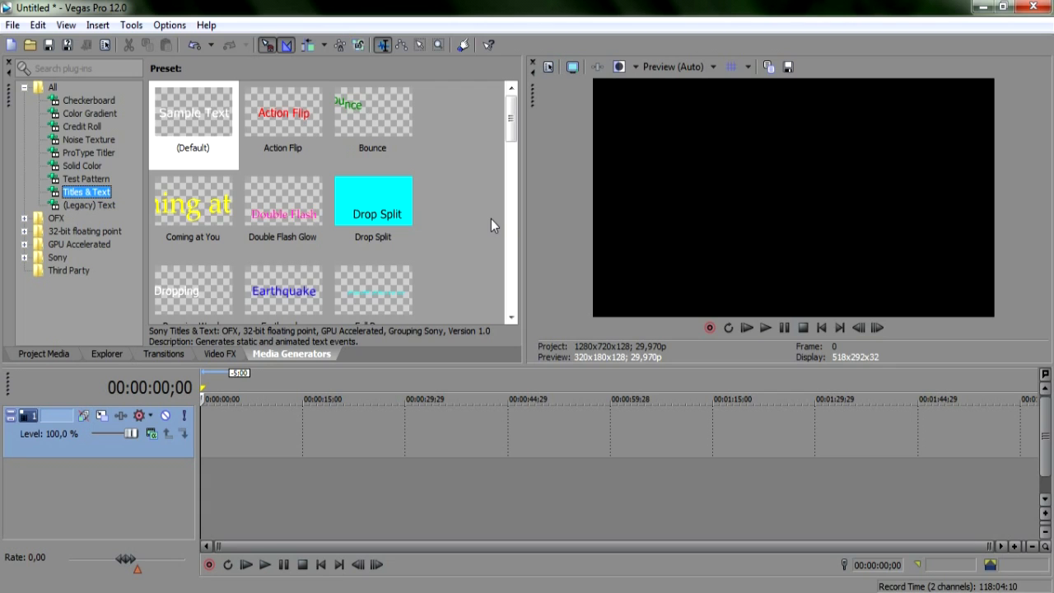
left_click_drag(175, 119, 191, 408)
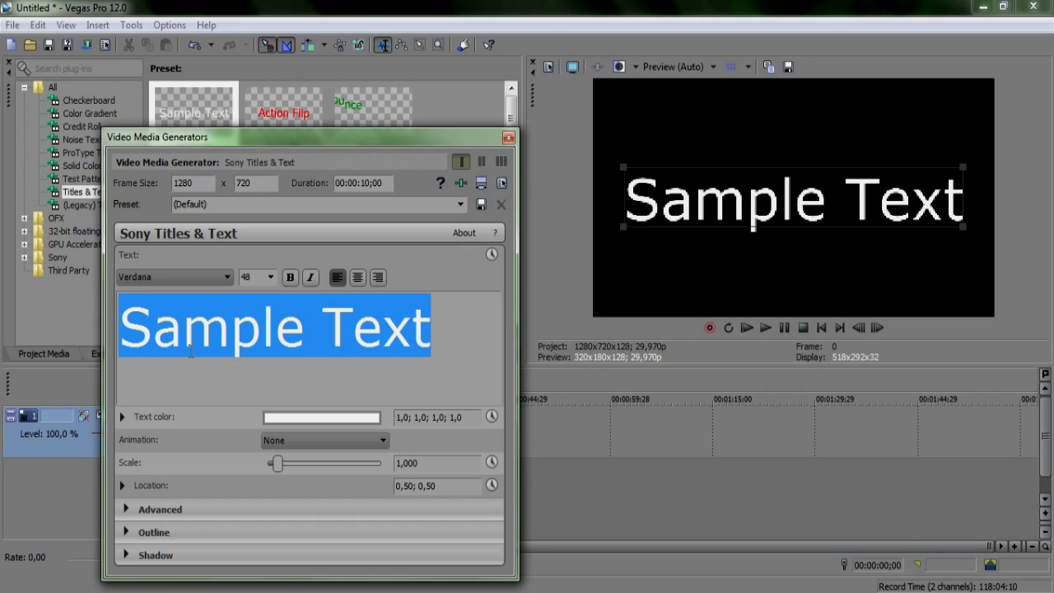
Replace the sample title text with BRAINSTORM and set its font to Bebas Neue
type("BRAINST")
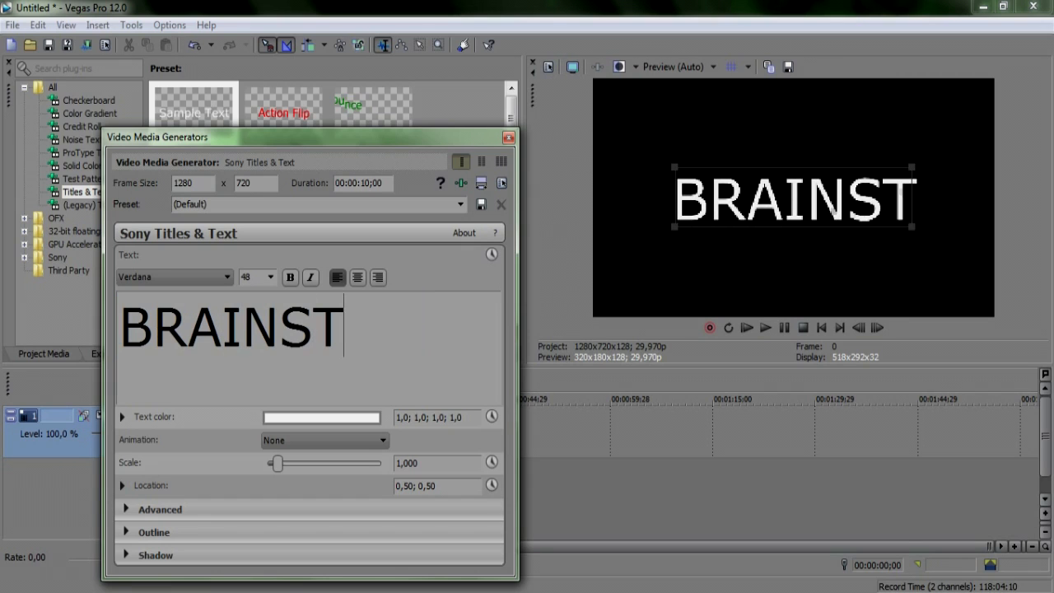
type("ORM")
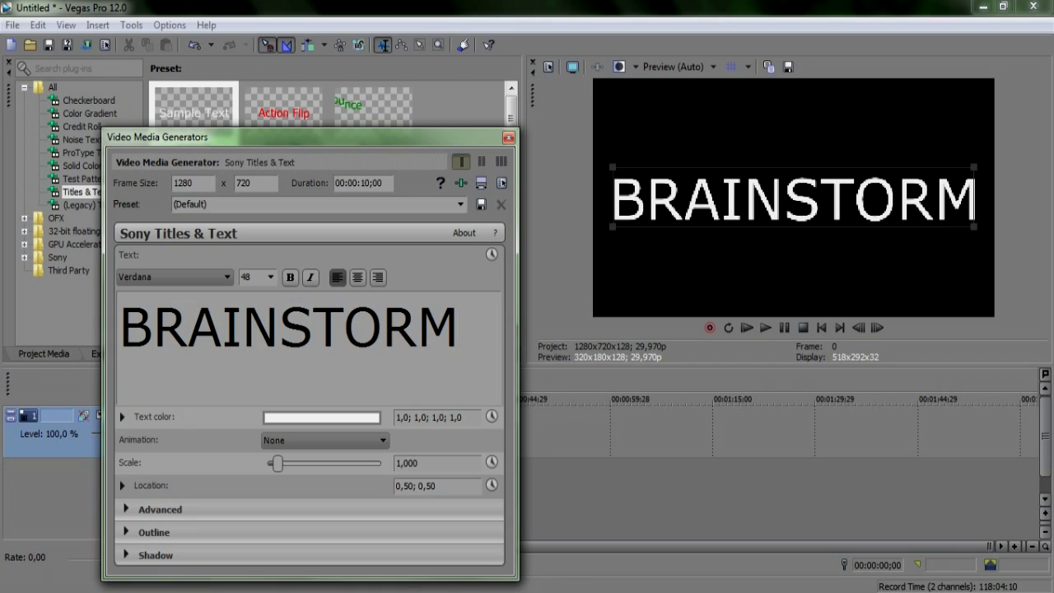
key("ctrl+a")
left_click(227, 277)
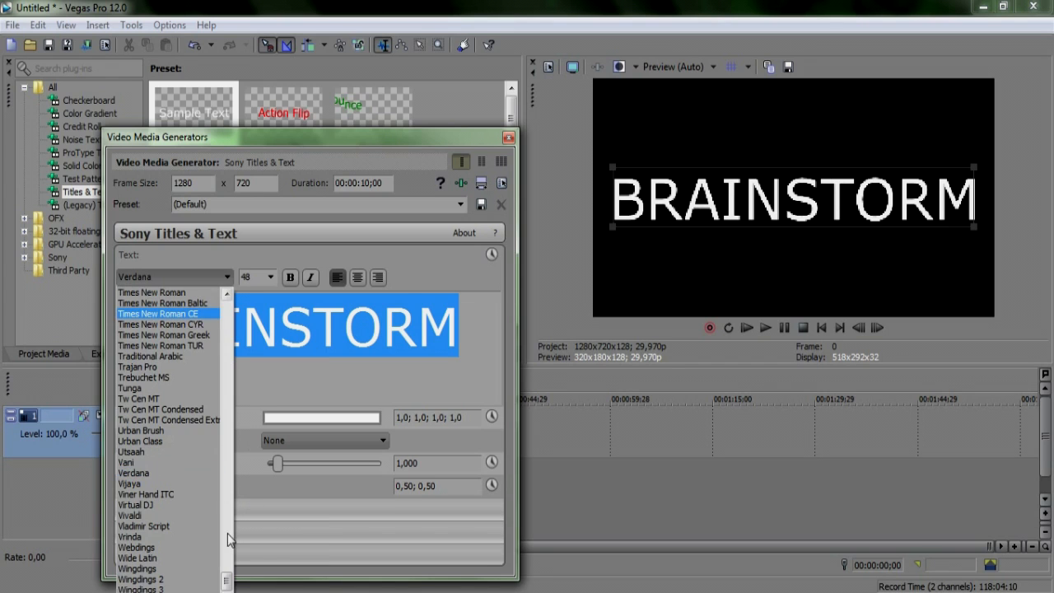
left_click_drag(227, 582, 228, 383)
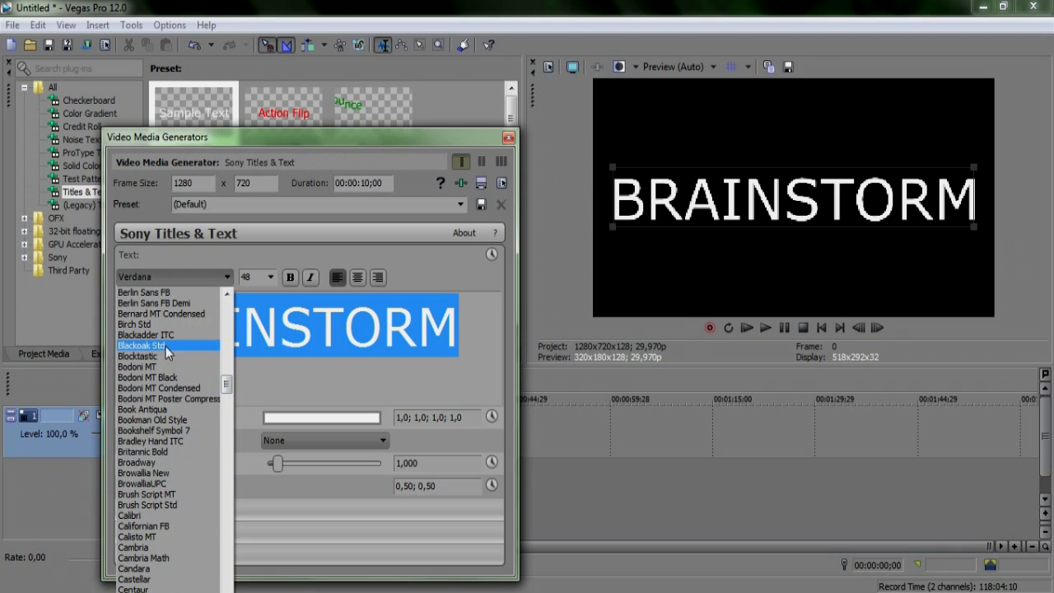
scroll(179, 317, "up", 2)
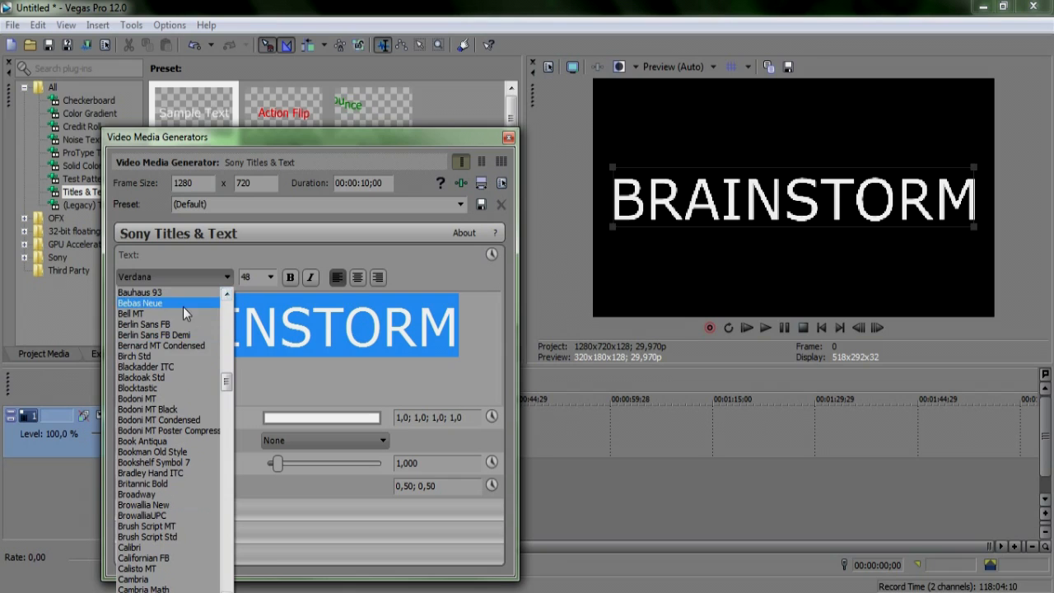
left_click(183, 304)
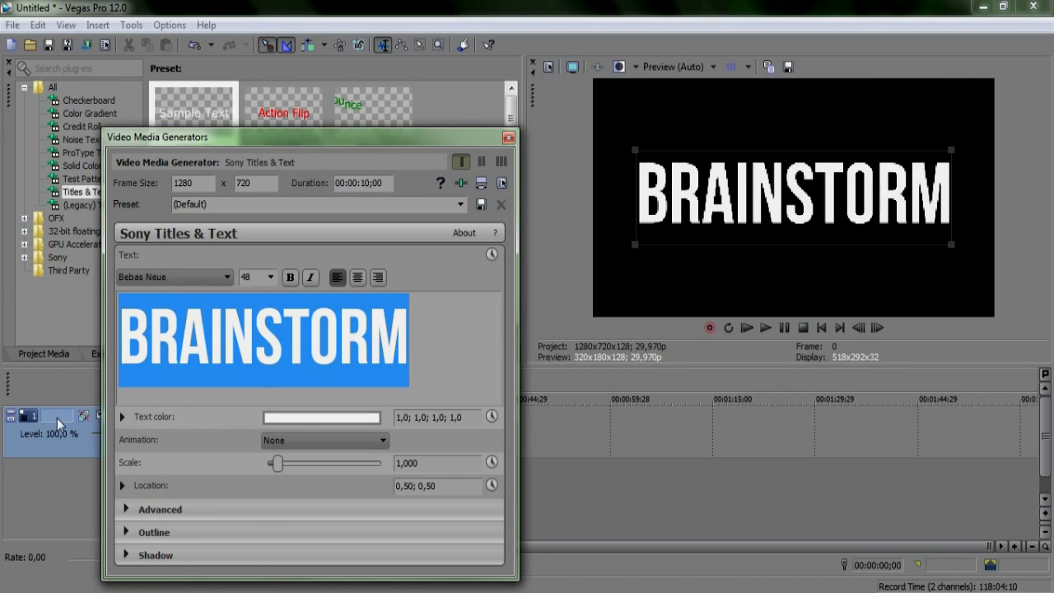
Set the title's text color to red (1,0; 0,0; 0,27; 1,0) and close the title settings
left_click(408, 323)
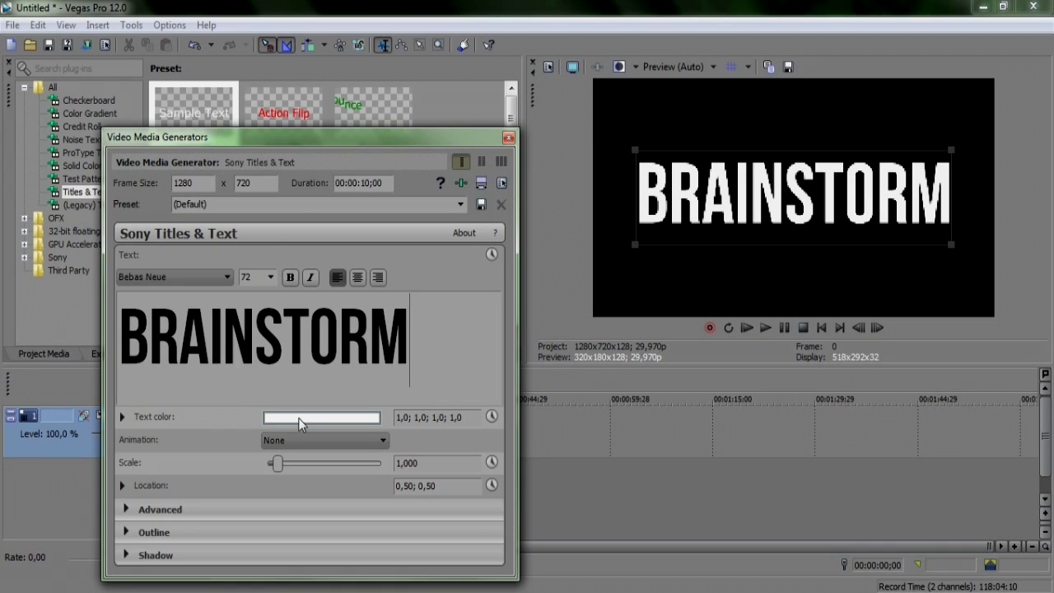
left_click(322, 418)
mouse_move(335, 436)
left_mouse_down()
mouse_move(277, 517)
mouse_move(193, 550)
left_mouse_up()
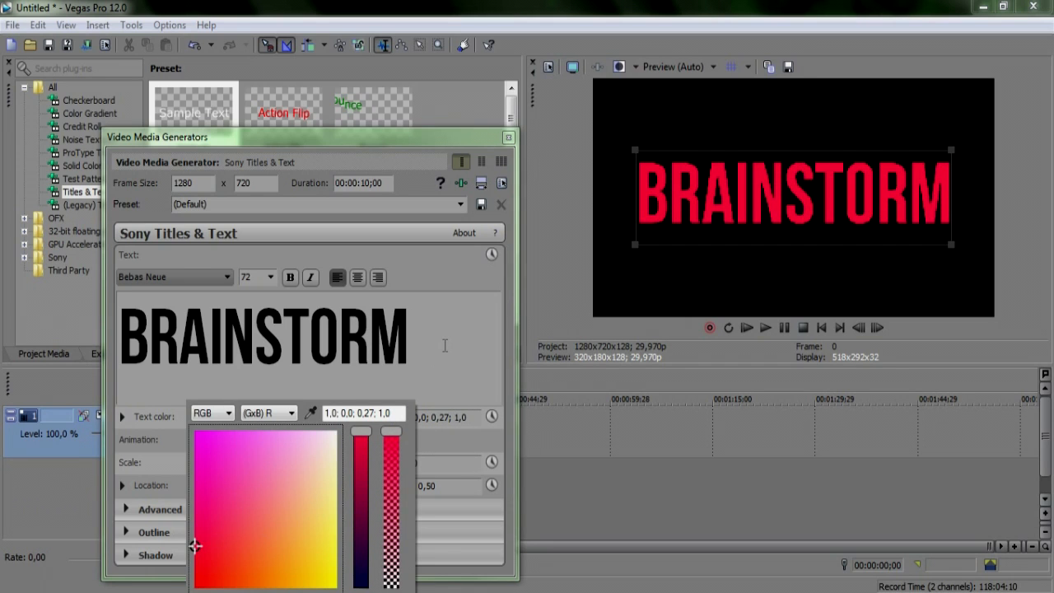
left_click(445, 344)
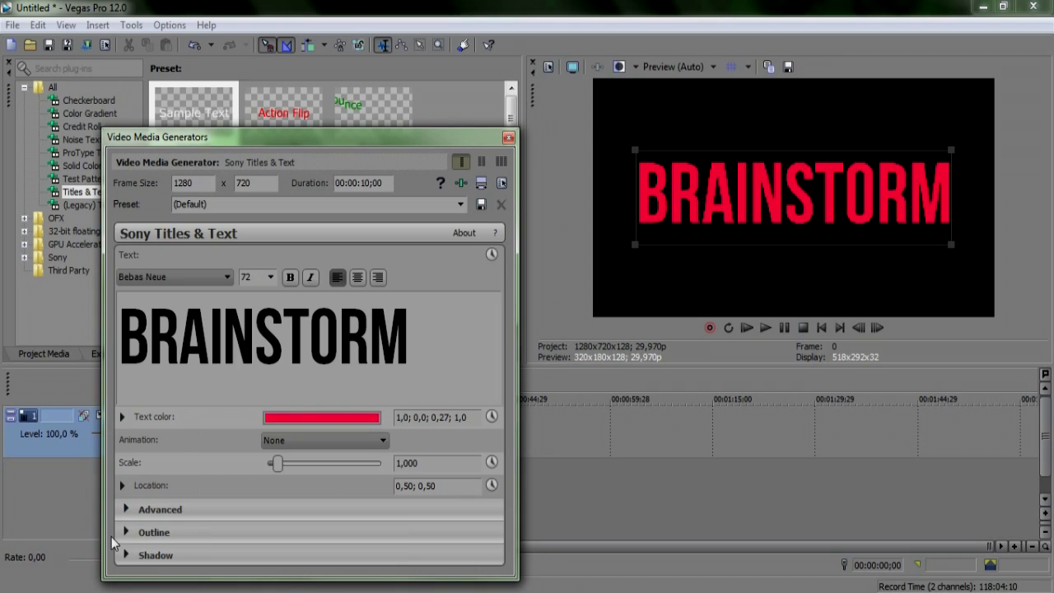
double_click(430, 334)
left_click(306, 353)
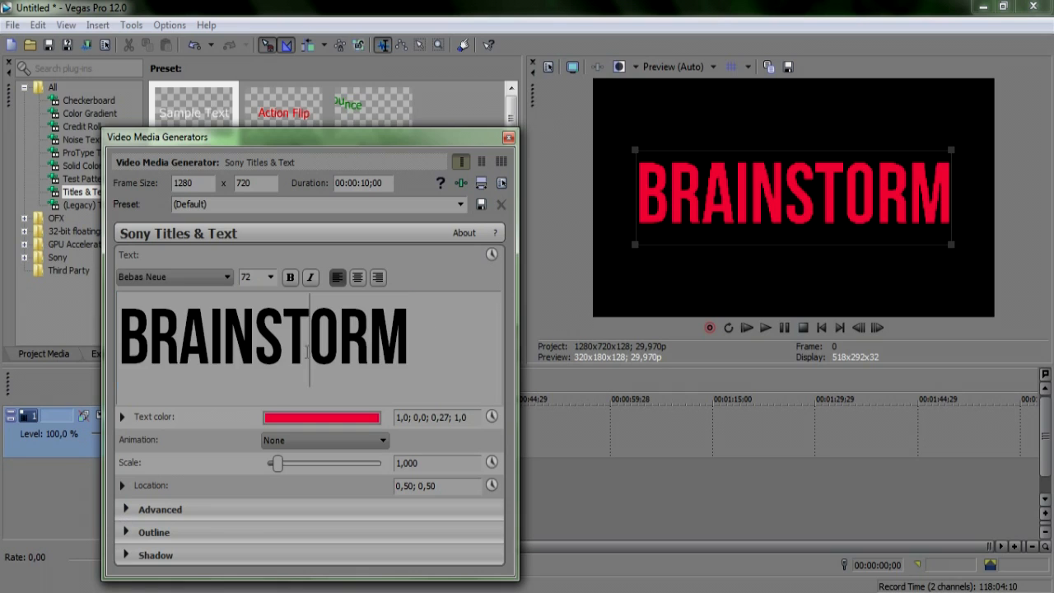
left_click(509, 139)
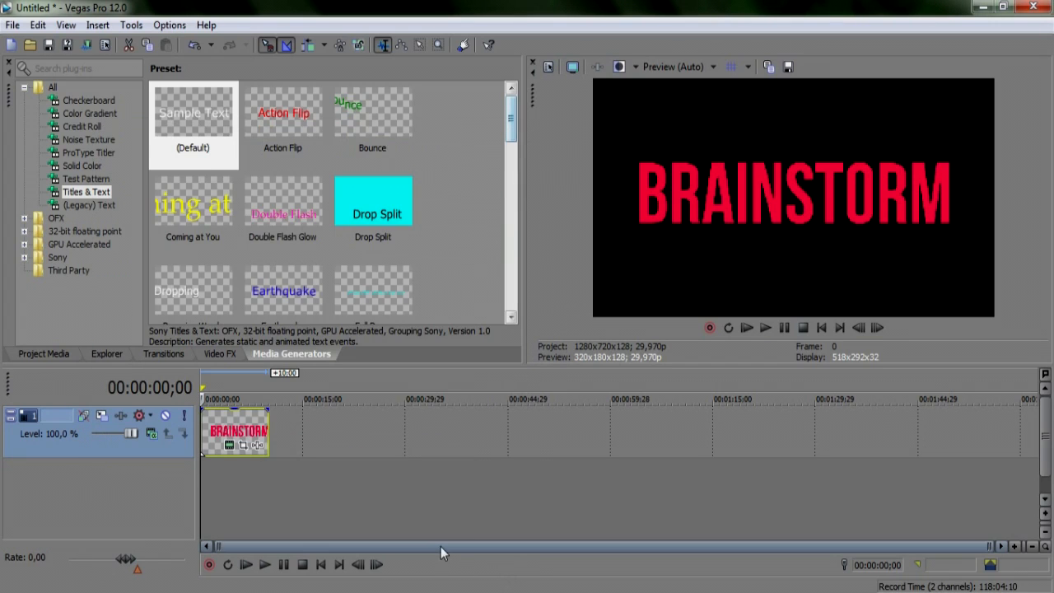
Apply the Weak Light Rays preset of the Light Rays video effect to the BRAINSTORM event
left_click(233, 357)
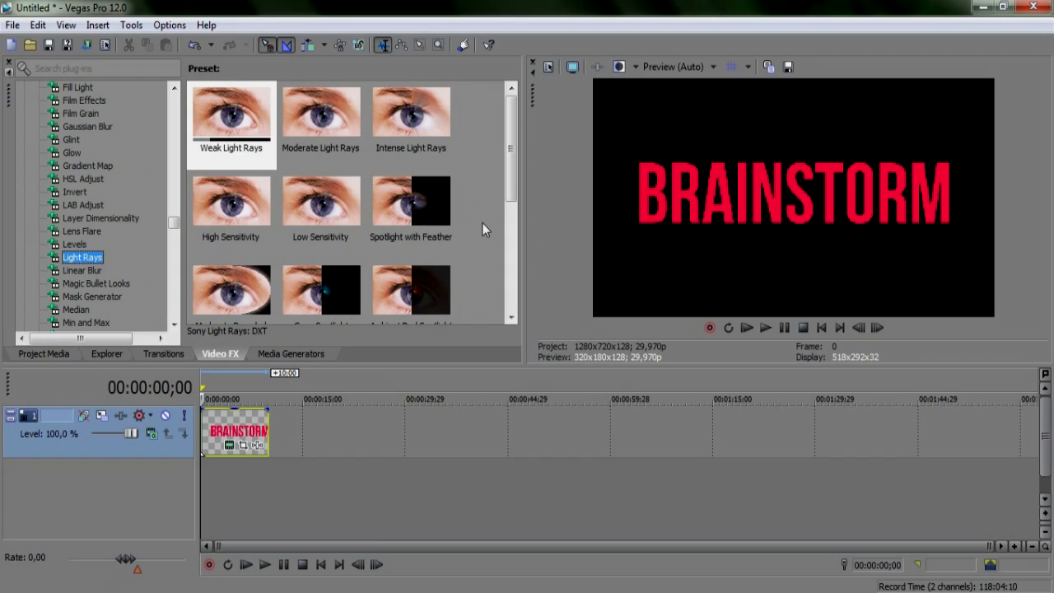
left_click(220, 428)
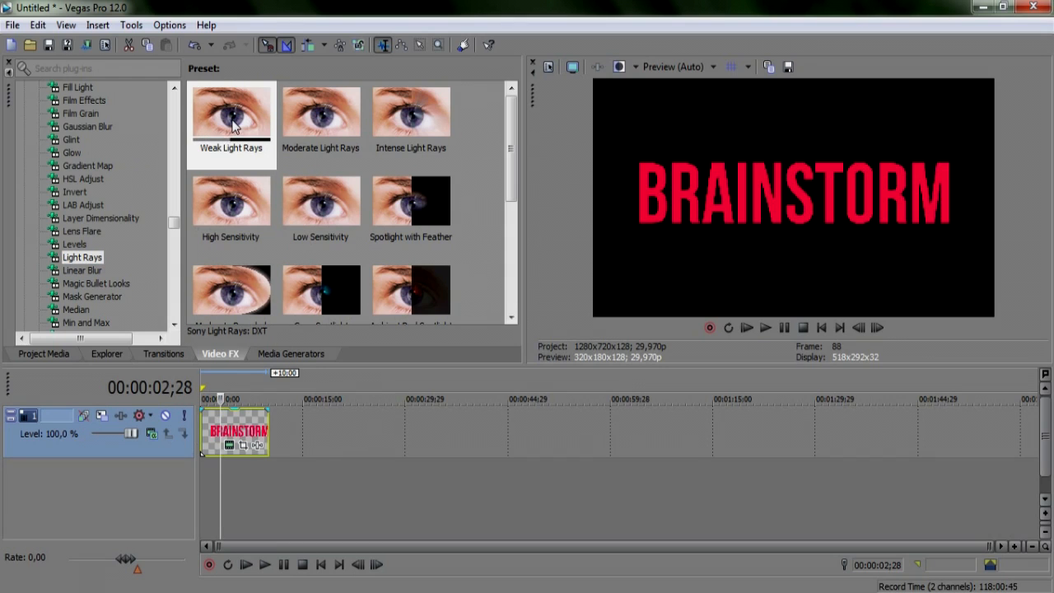
left_click_drag(235, 125, 245, 428)
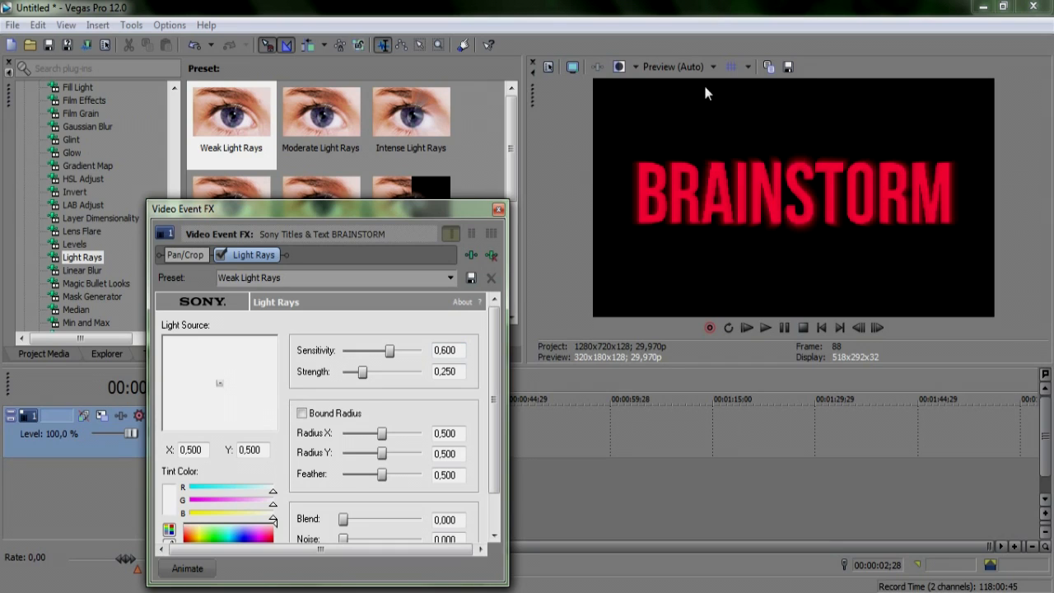
Set the video preview quality to Preview (Full) and switch Light Rays off and on again to compare the title
left_click(686, 68)
mouse_move(690, 103)
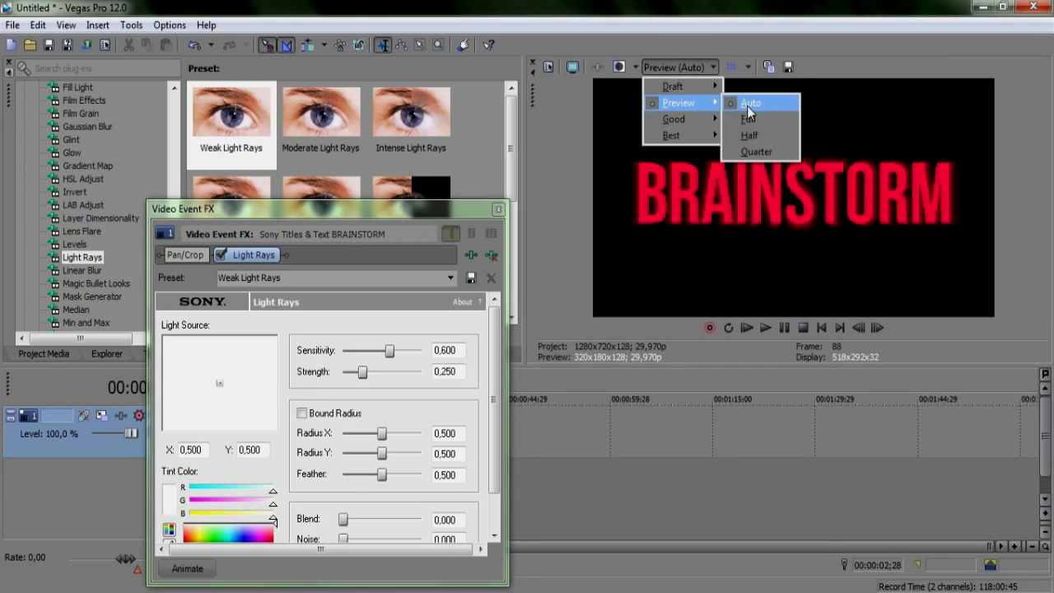
left_click(764, 120)
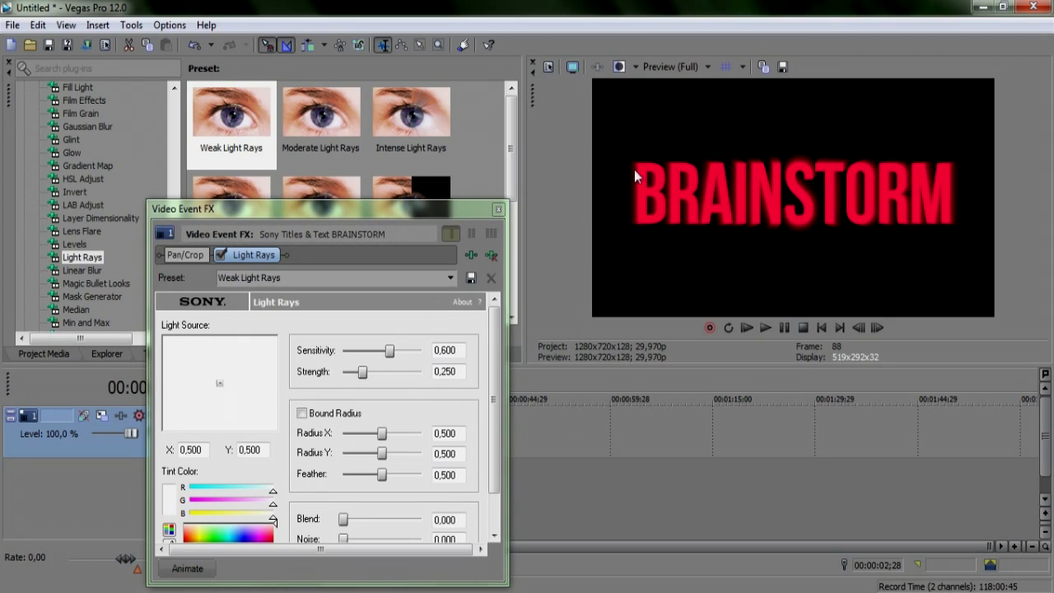
left_click(219, 255)
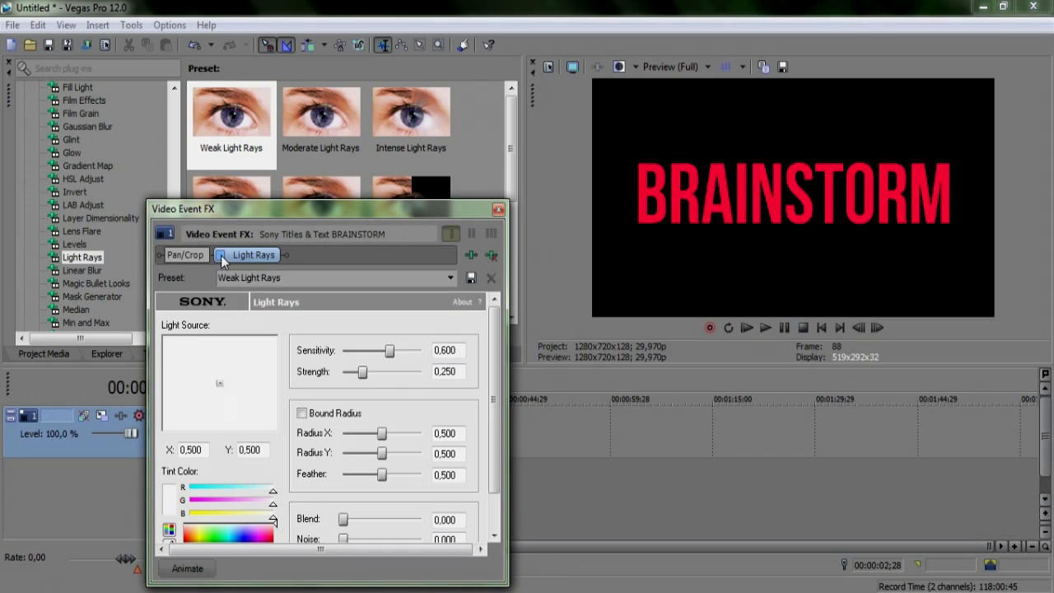
left_click(221, 255)
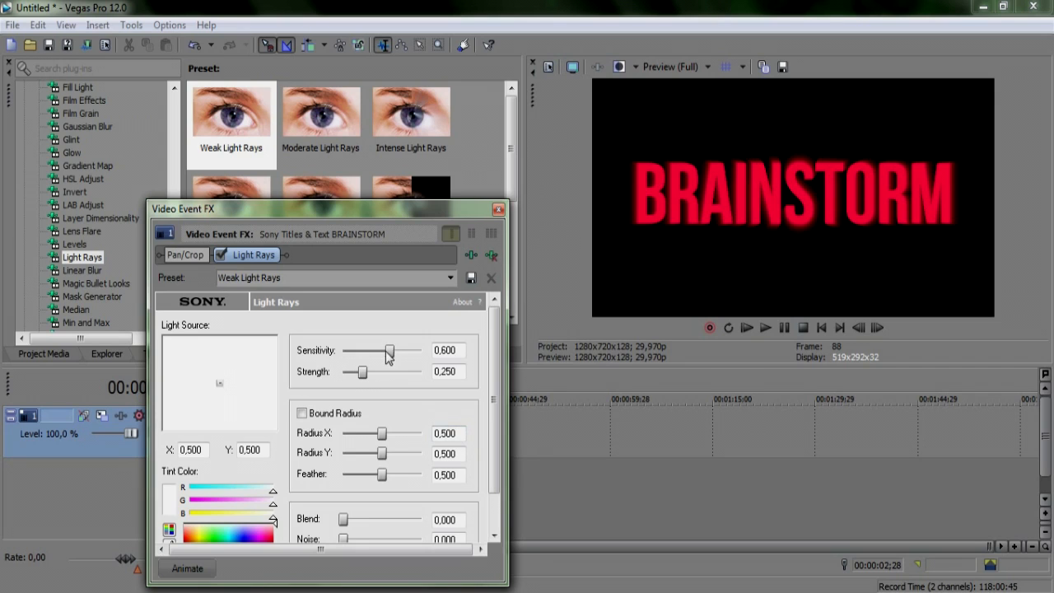
Set the Light Rays Sensitivity to 1,000 and Strength to 0,500
left_click_drag(389, 355, 430, 365)
left_click_drag(363, 372, 436, 377)
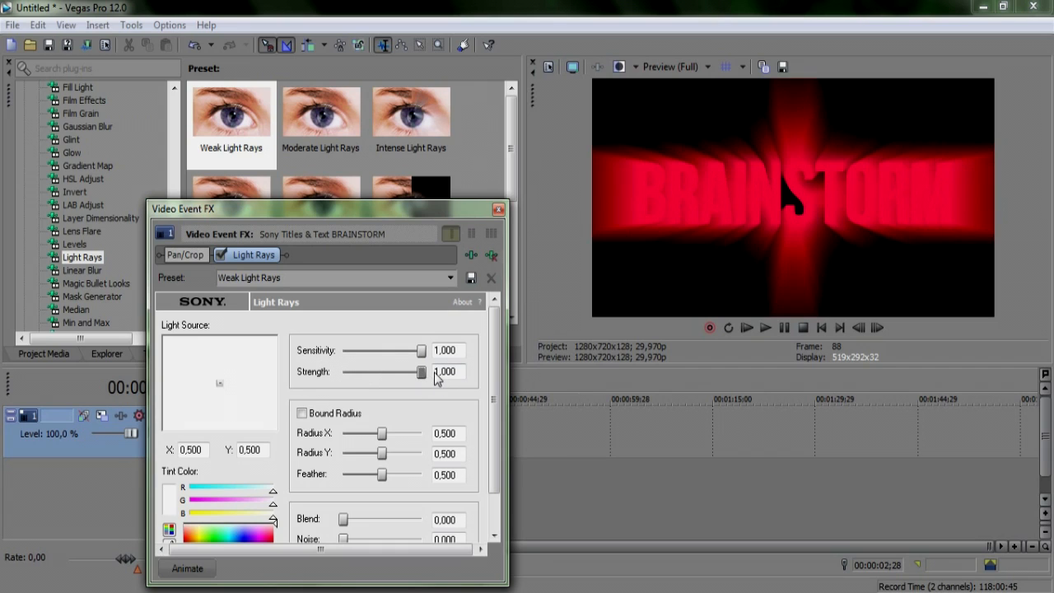
left_click_drag(423, 374, 477, 371)
type("00")
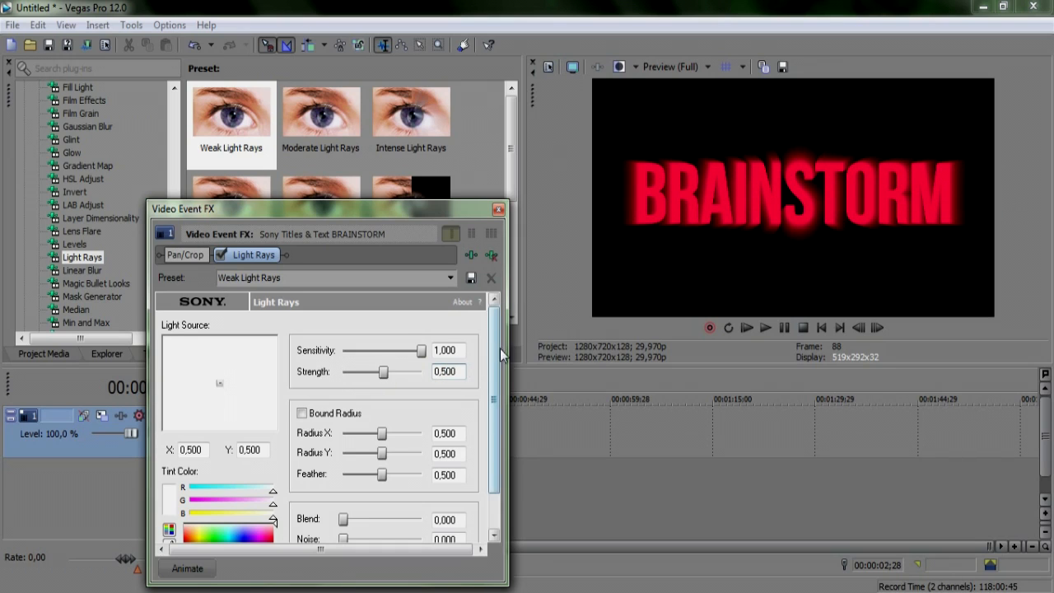
left_click(457, 352)
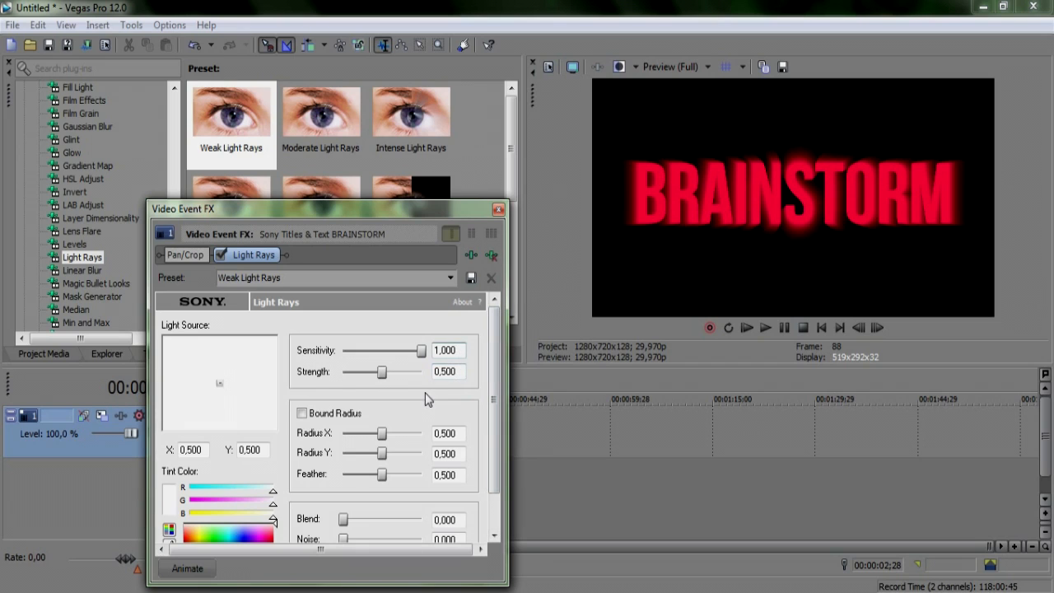
Enable Bound Radius for the light rays, with Radius X at 0,554 and Radius Y at 0,465
scroll(487, 442, "down", 1)
left_click(328, 368)
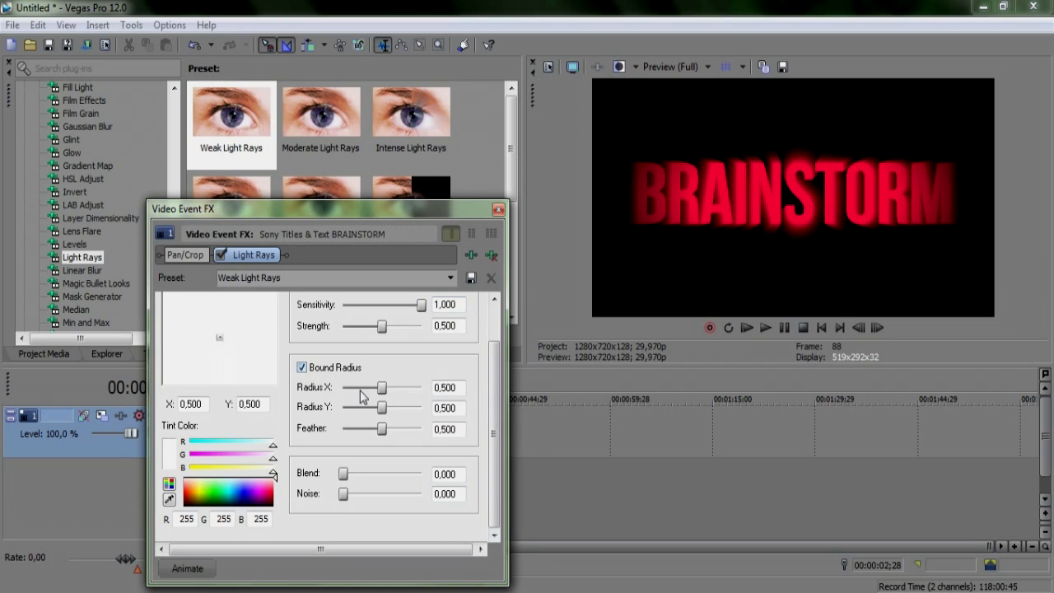
mouse_move(383, 397)
left_mouse_down()
mouse_move(404, 396)
mouse_move(387, 397)
left_mouse_up()
left_click_drag(387, 396, 376, 395)
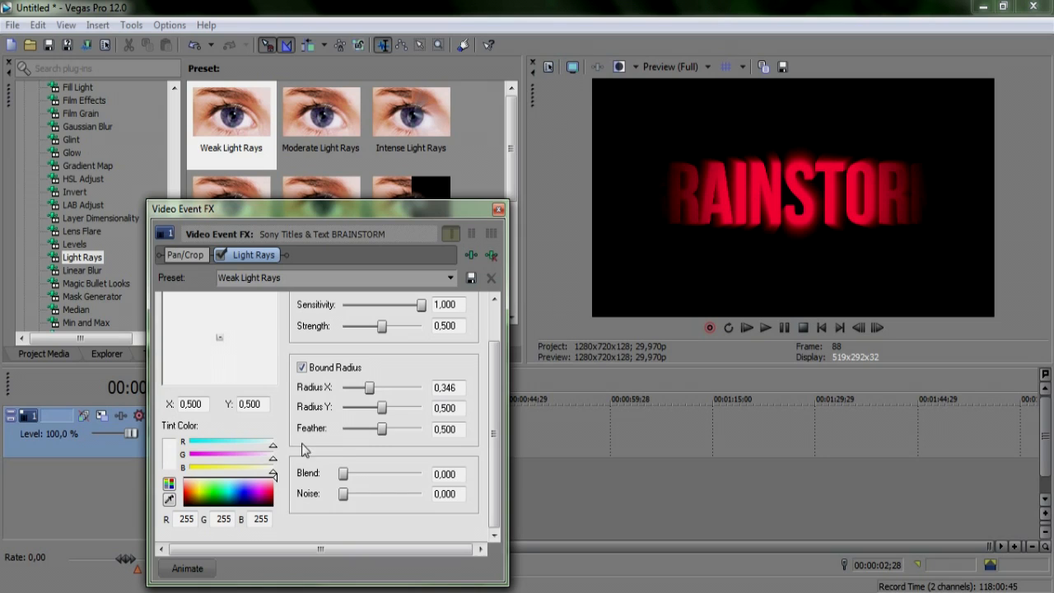
mouse_move(369, 388)
left_mouse_down()
mouse_move(343, 392)
mouse_move(417, 385)
mouse_move(364, 387)
mouse_move(385, 394)
left_mouse_up()
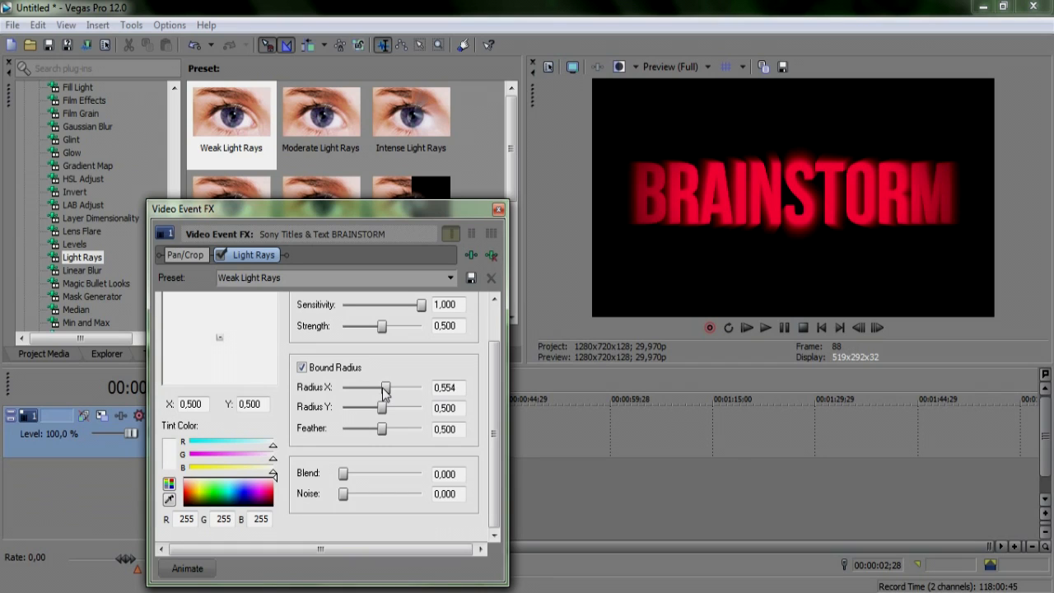
mouse_move(382, 407)
left_mouse_down()
mouse_move(416, 410)
mouse_move(350, 409)
mouse_move(387, 408)
left_mouse_up()
left_click_drag(388, 408, 382, 414)
Set the light rays' Feather to 0,594 and turn Bound Radius off
left_click_drag(384, 432, 441, 446)
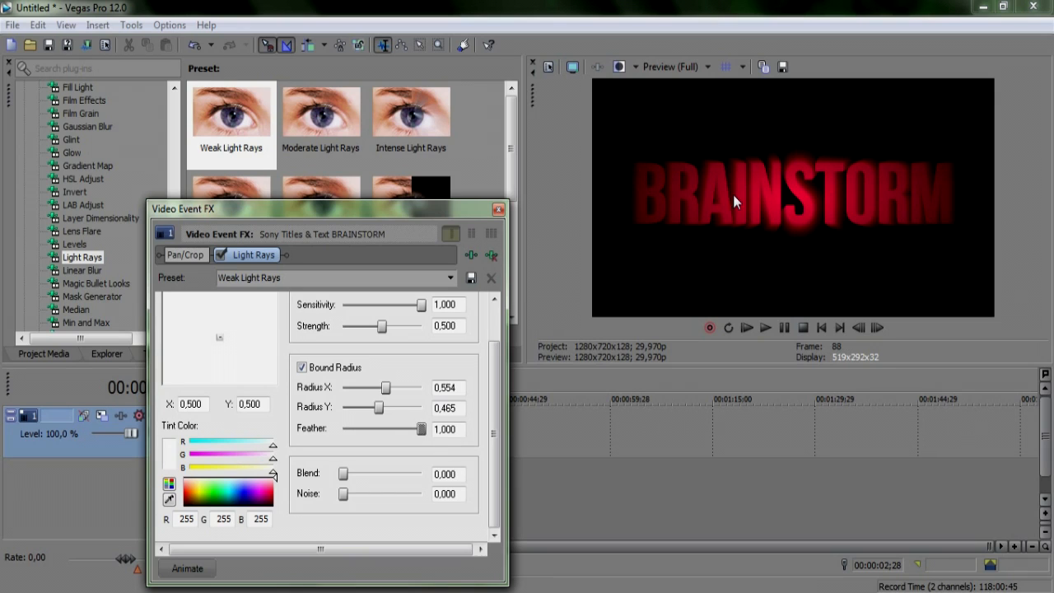
left_click_drag(421, 429, 389, 429)
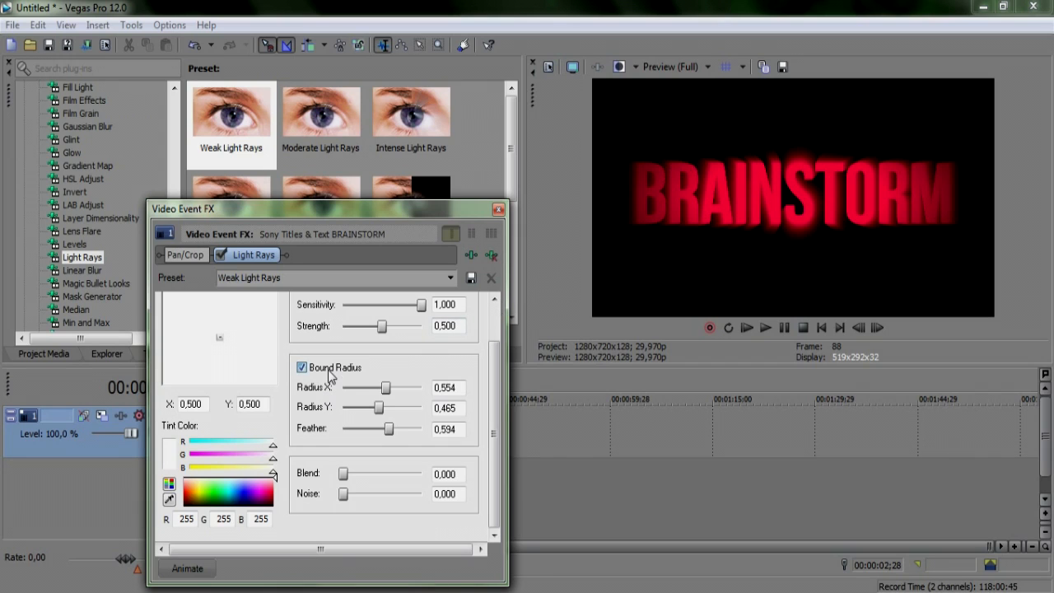
left_click(302, 368)
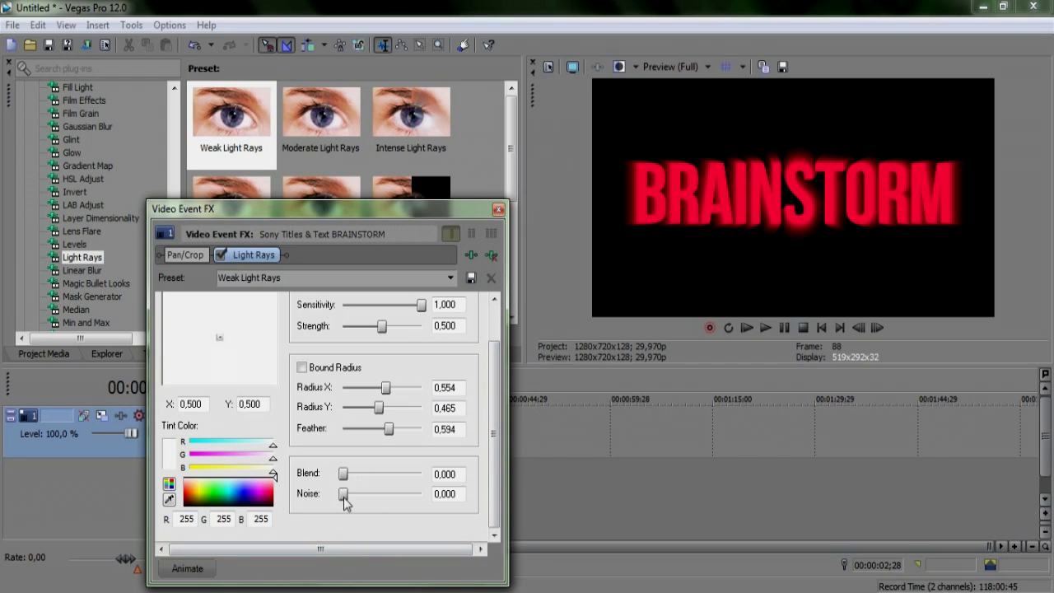
Try higher Blend and Noise amounts on the light rays, taking Noise to 1,000, and return both to 0,000
left_click_drag(343, 483, 464, 484)
left_click_drag(419, 480, 339, 482)
left_click_drag(343, 474, 451, 476)
left_click_drag(421, 475, 360, 473)
left_click_drag(358, 493, 428, 494)
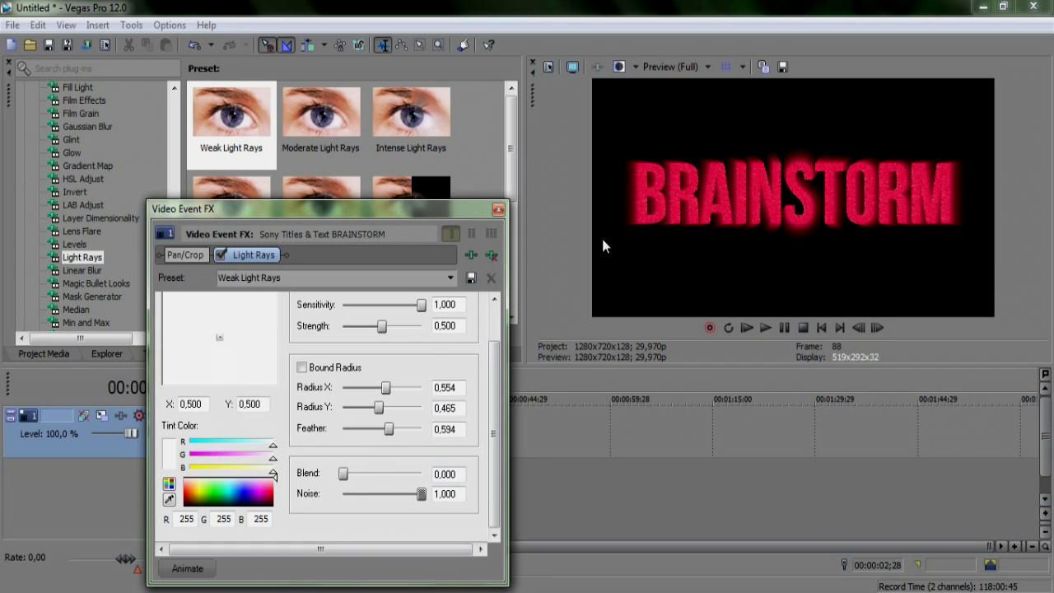
left_click_drag(422, 494, 327, 494)
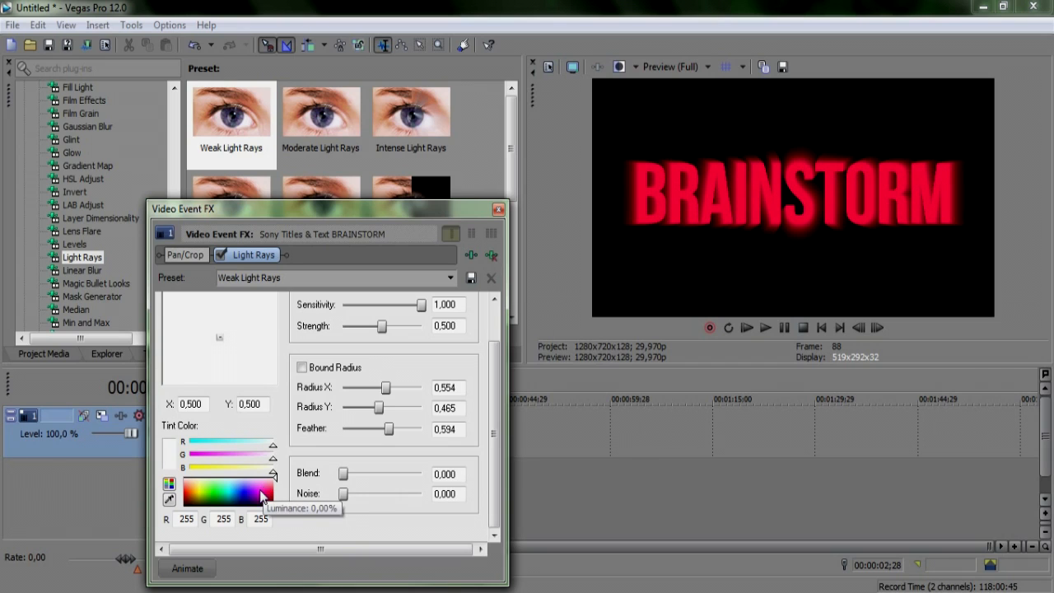
Try another tint color for the light rays and return the tint to white (255, 255, 255)
left_click(265, 494)
mouse_move(264, 494)
left_mouse_down()
mouse_move(203, 488)
mouse_move(284, 491)
mouse_move(186, 494)
mouse_move(229, 495)
mouse_move(265, 475)
mouse_move(277, 486)
left_mouse_up()
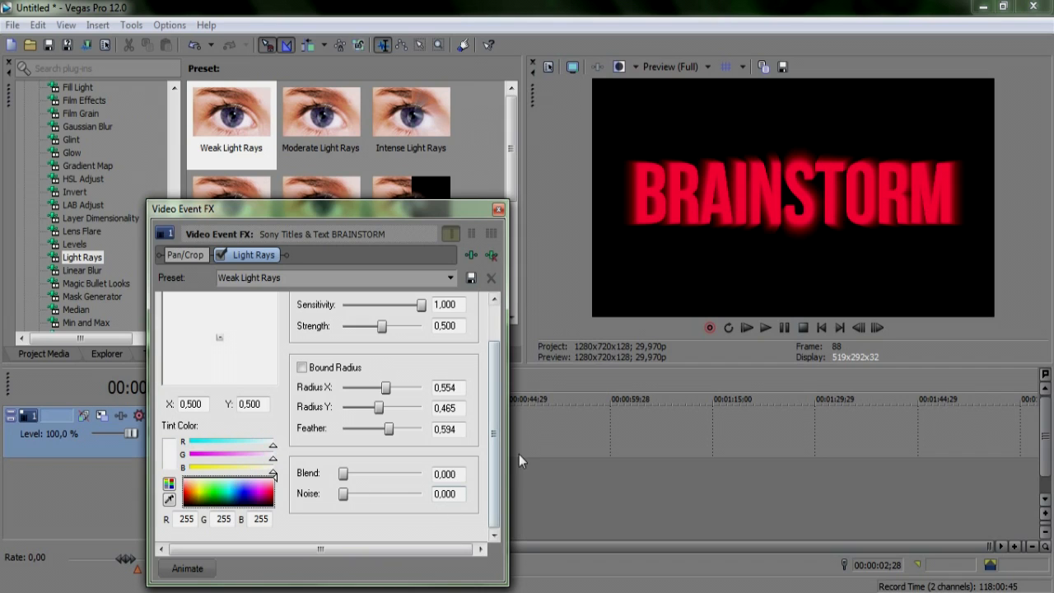
Enlarge the Video Event FX window and show the Light Rays keyframe timeline, with its cursor at the start
scroll(491, 447, "up", 1)
left_click_drag(489, 447, 494, 403)
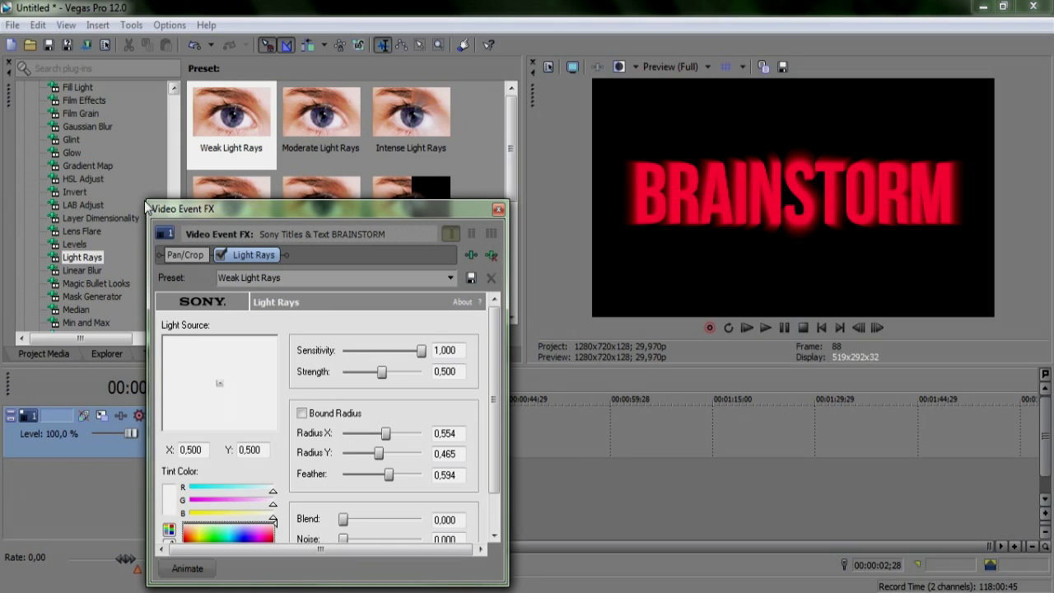
left_click_drag(145, 197, 42, 69)
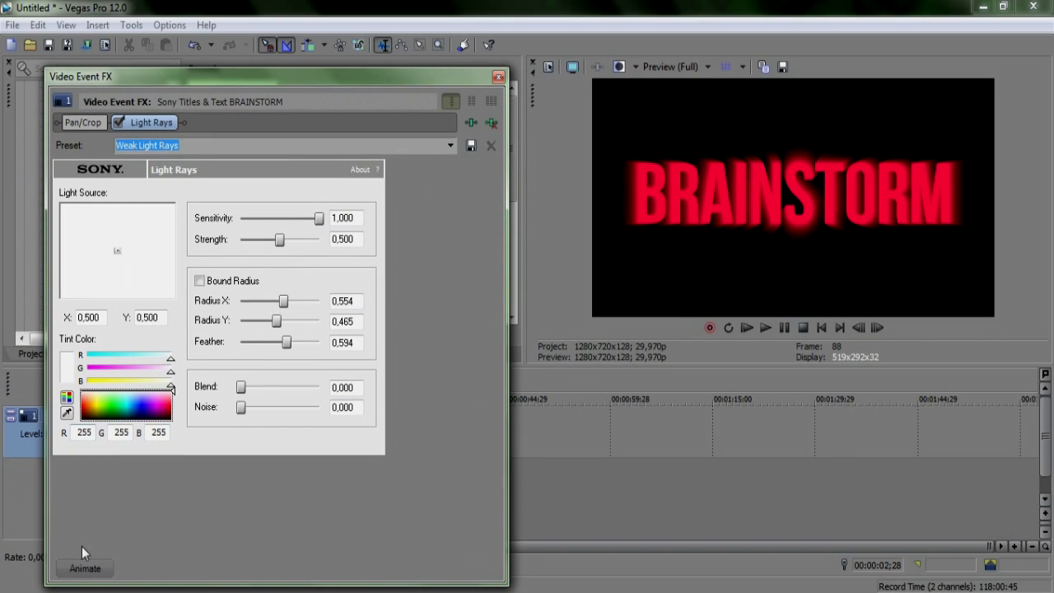
left_click(86, 569)
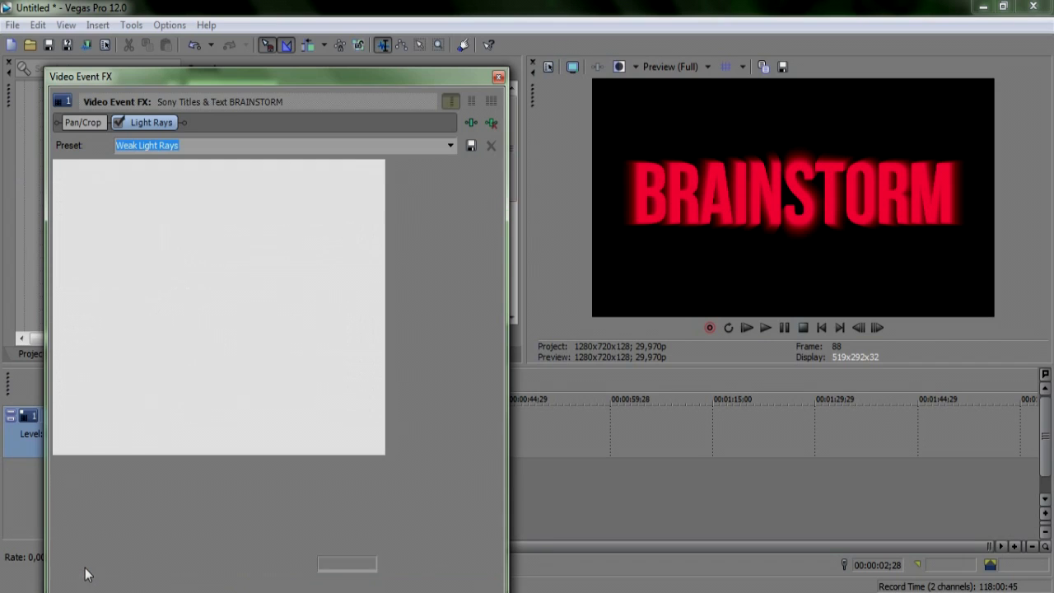
left_click_drag(241, 480, 126, 491)
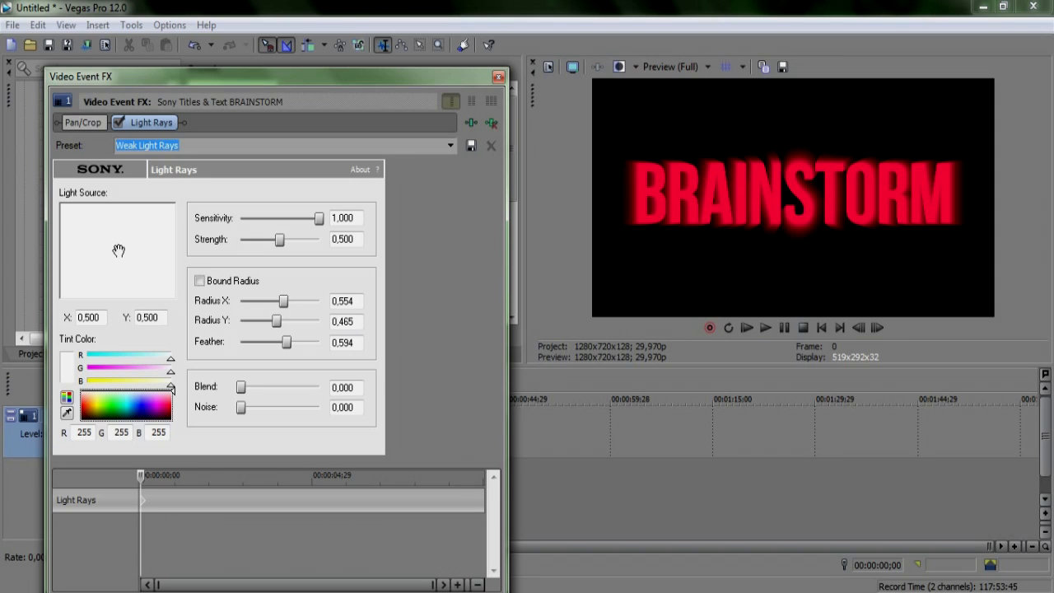
Set the light source of the first Light Rays keyframe to X 0,000 and Y 0,500
mouse_move(119, 250)
left_mouse_down()
mouse_move(130, 236)
mouse_move(113, 233)
mouse_move(107, 261)
mouse_move(135, 264)
mouse_move(99, 255)
mouse_move(109, 247)
mouse_move(78, 252)
mouse_move(121, 247)
mouse_move(96, 250)
mouse_move(112, 240)
mouse_move(127, 263)
mouse_move(151, 219)
mouse_move(113, 270)
mouse_move(386, 290)
left_mouse_up()
mouse_move(128, 264)
left_mouse_down()
mouse_move(89, 257)
mouse_move(175, 250)
mouse_move(119, 248)
left_mouse_up()
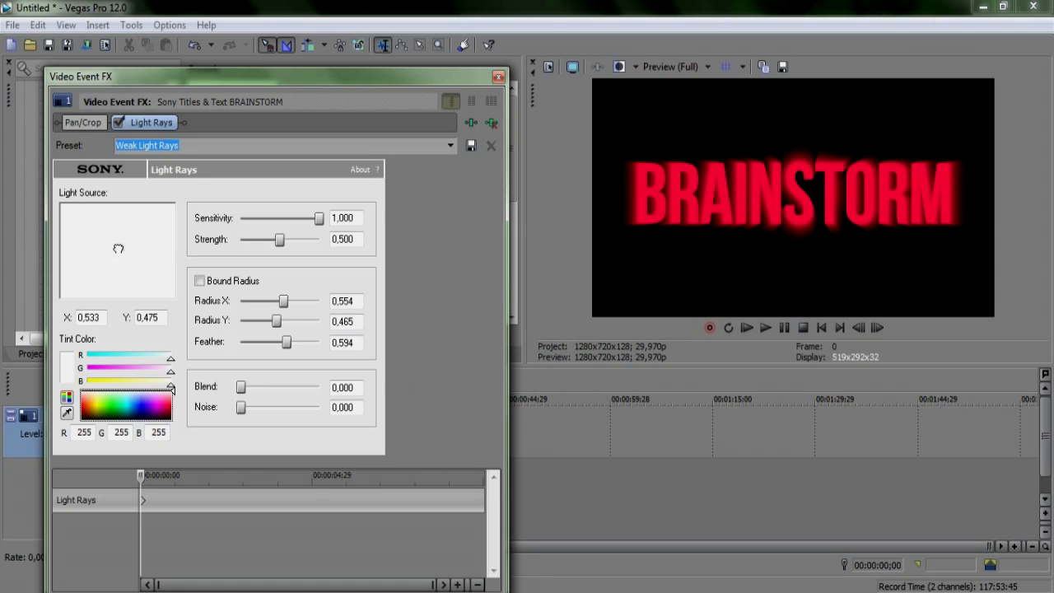
left_click(144, 504)
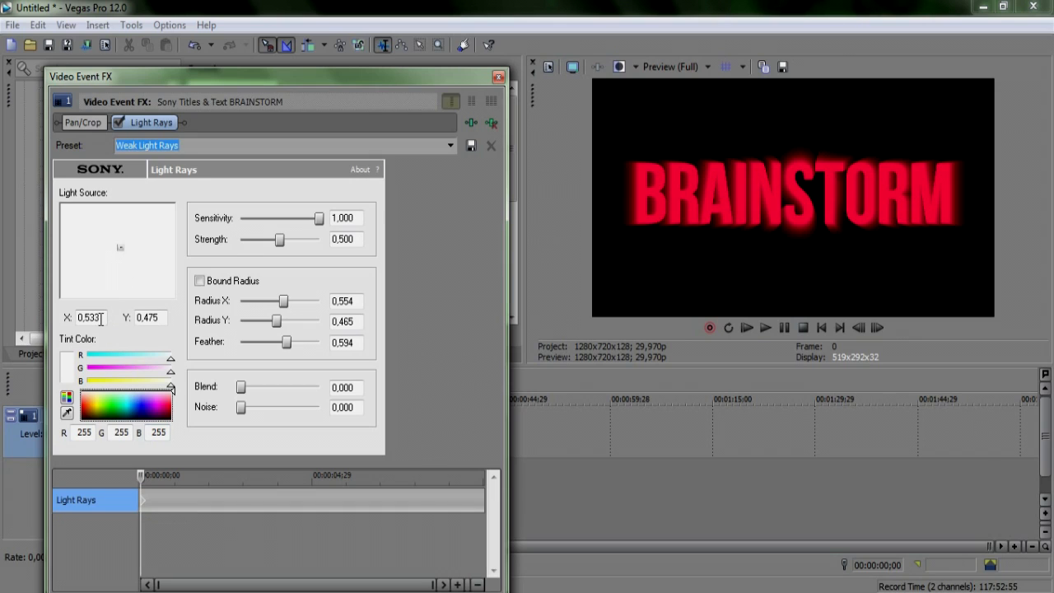
left_click_drag(100, 318, 55, 317)
type("0,000")
left_click_drag(146, 319, 165, 317)
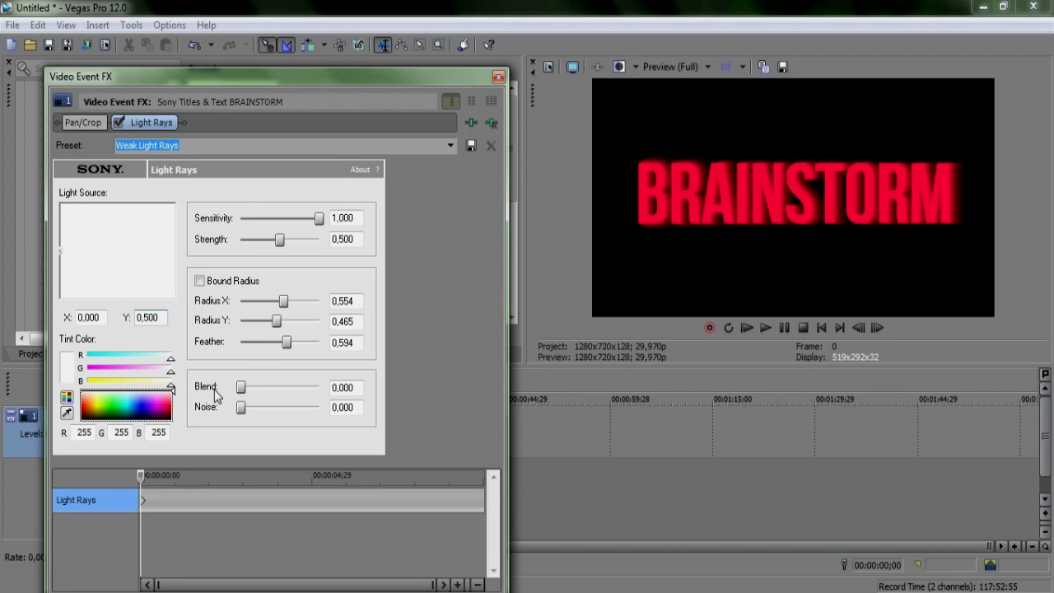
Add a Light Rays keyframe at 00:00:05;00 and set its light source X to 1,000
left_click_drag(143, 478, 311, 486)
left_click(311, 486)
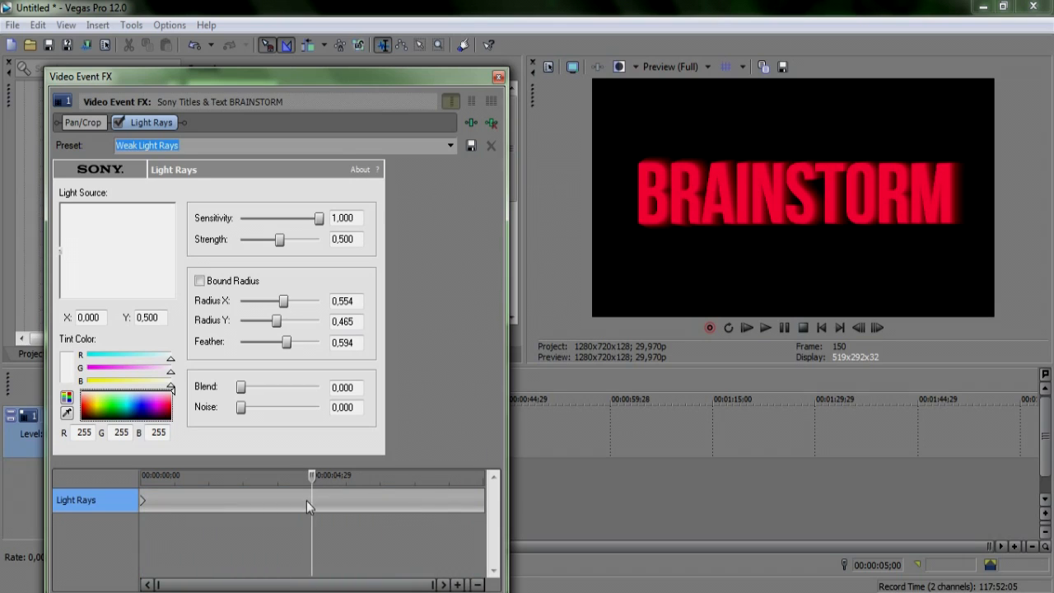
double_click(311, 500)
double_click(97, 318)
type("1")
key("Return")
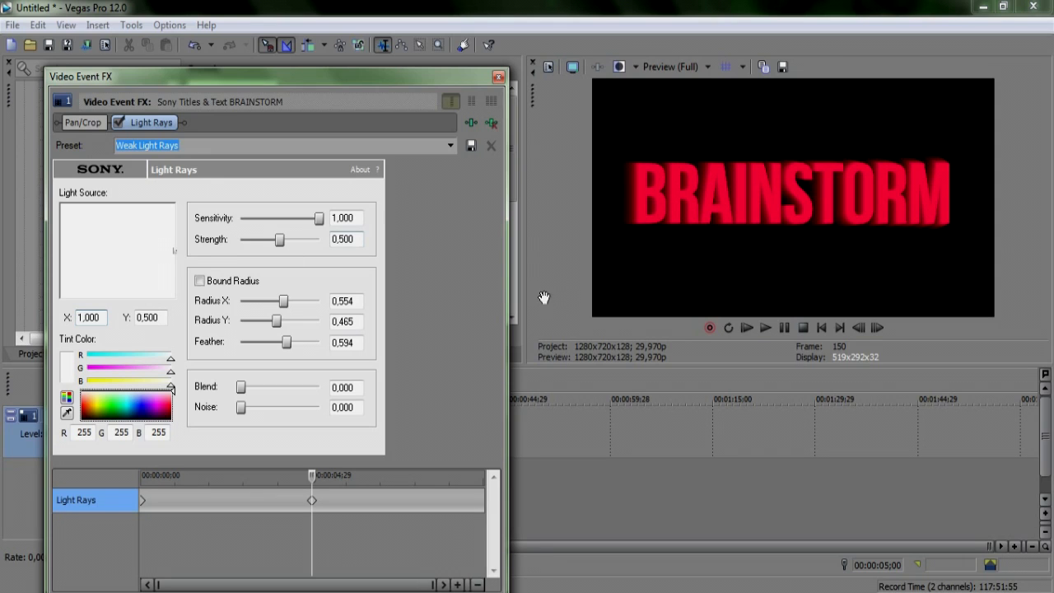
Close the effect settings and play the title on the timeline to preview the light rays animation
left_click(499, 78)
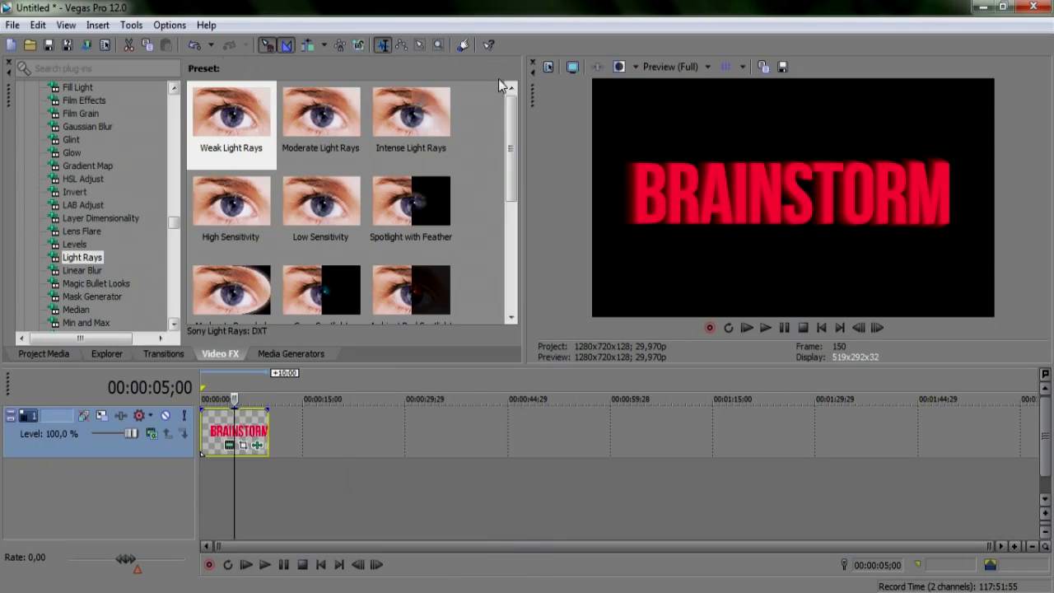
left_click(246, 564)
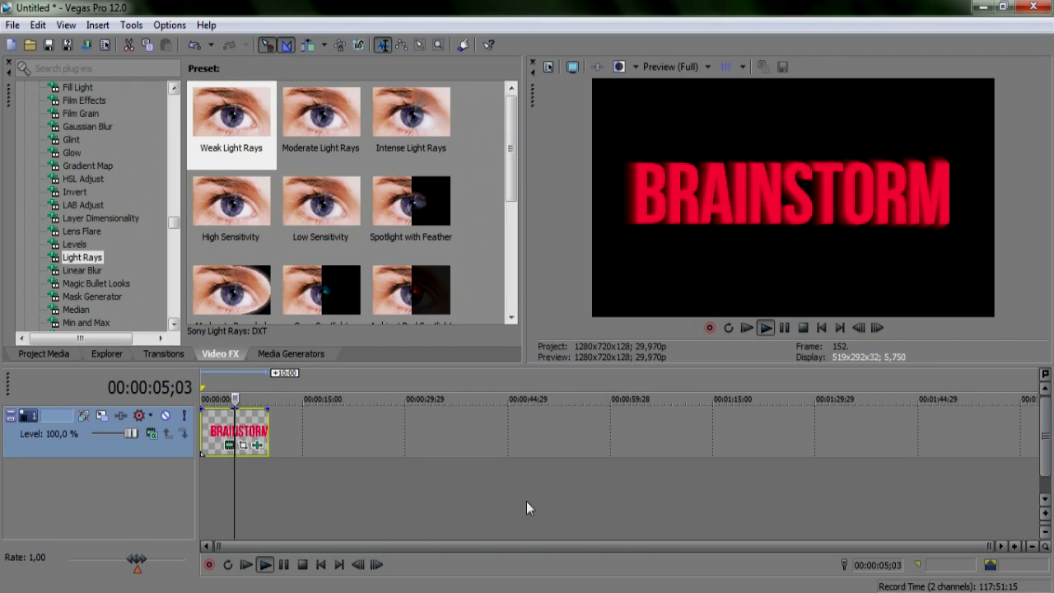
left_click(283, 564)
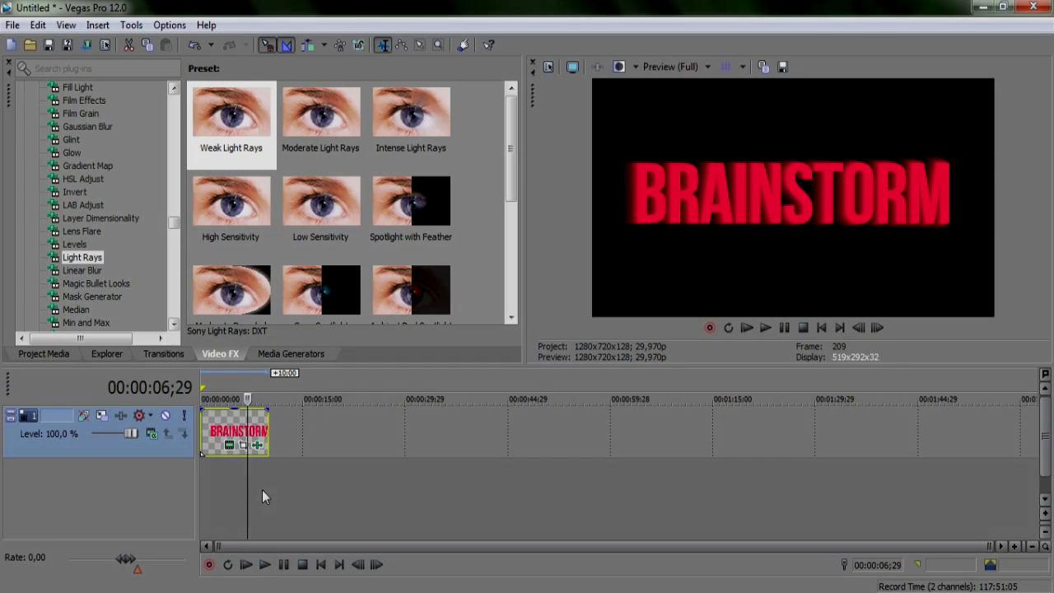